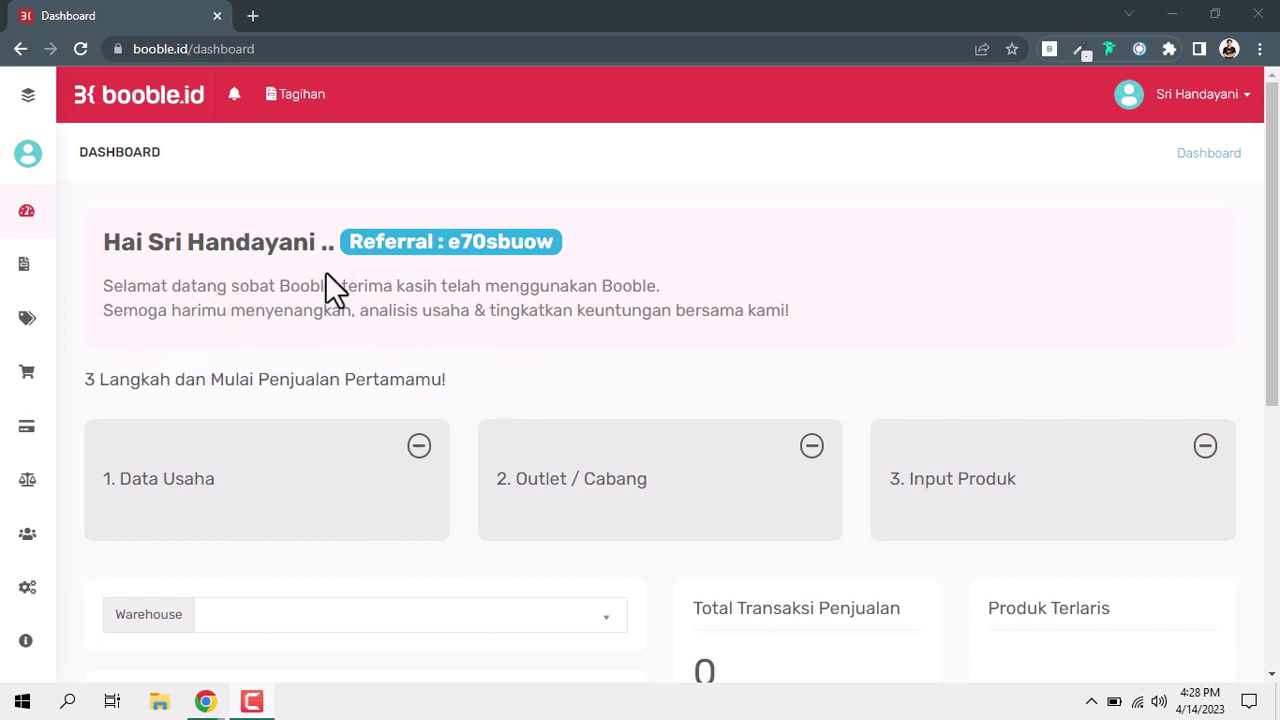
Expand the sidebar navigation and go to the Tagihan Aplikasi invoices page.
mouse_move(41, 275)
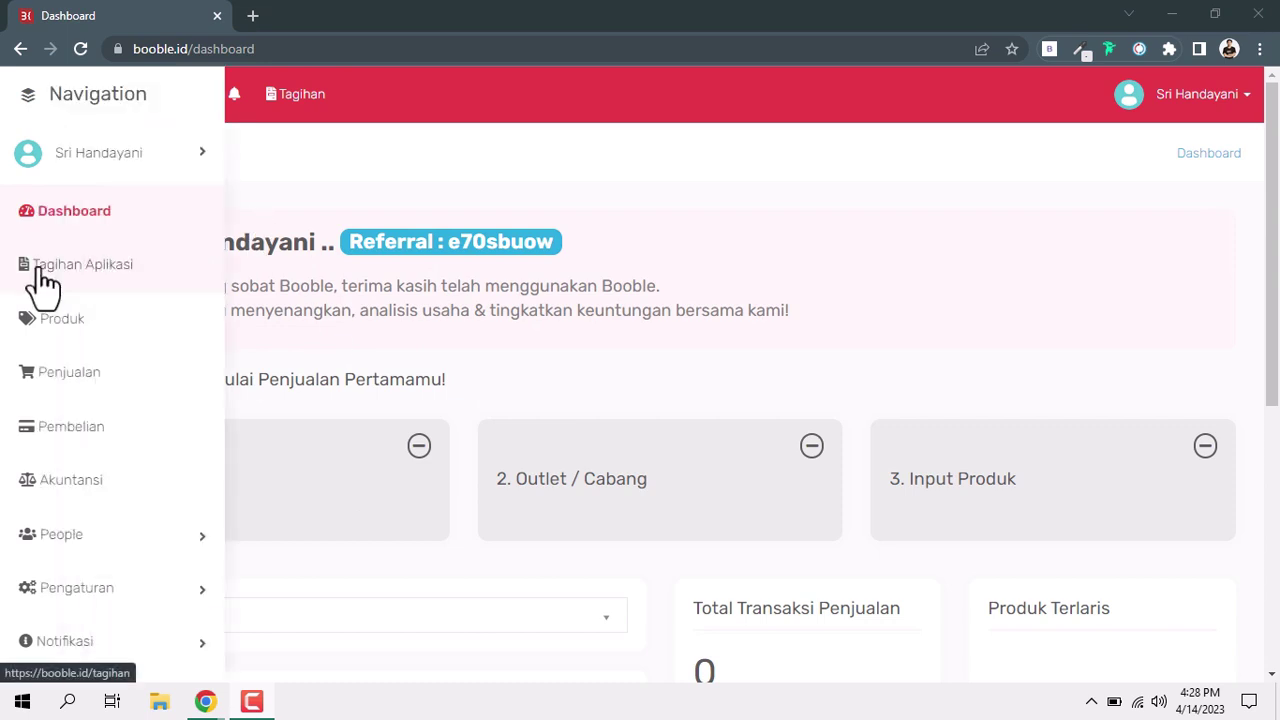
left_click(42, 272)
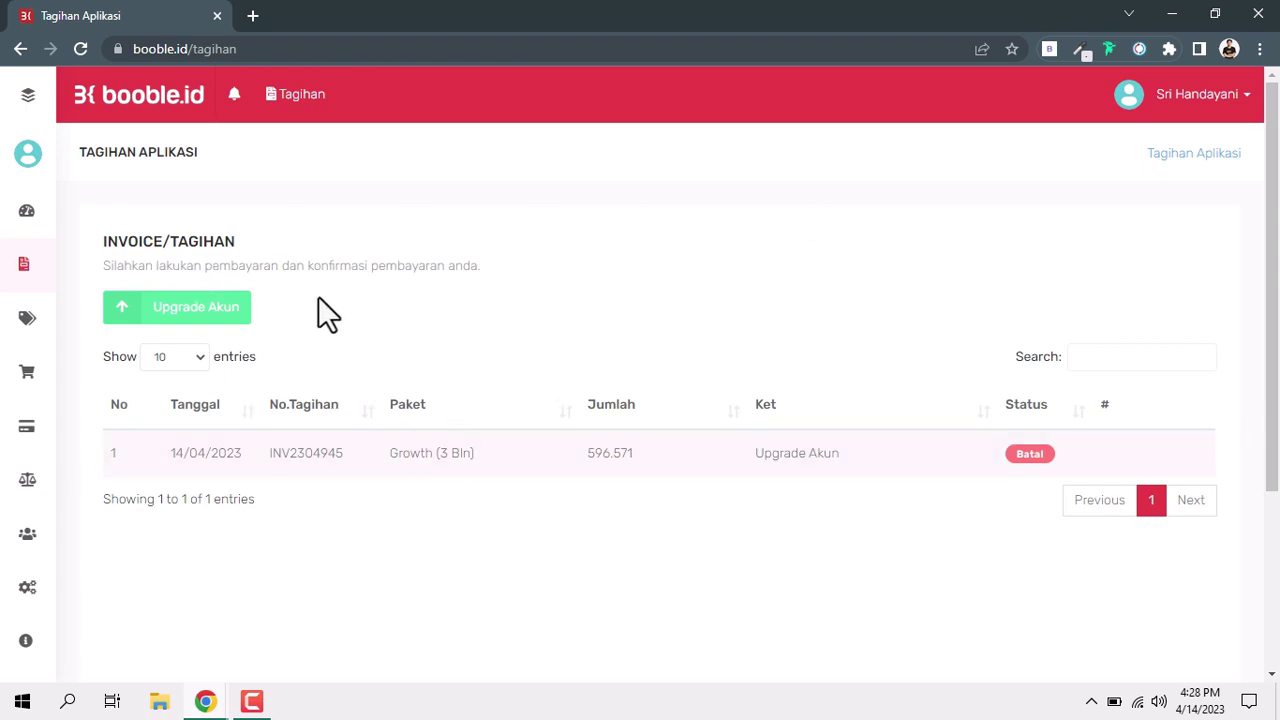
Start an account upgrade with Upgrade Akun to compare Nano, Growth, Scale Up and Life Time plans.
left_click(209, 316)
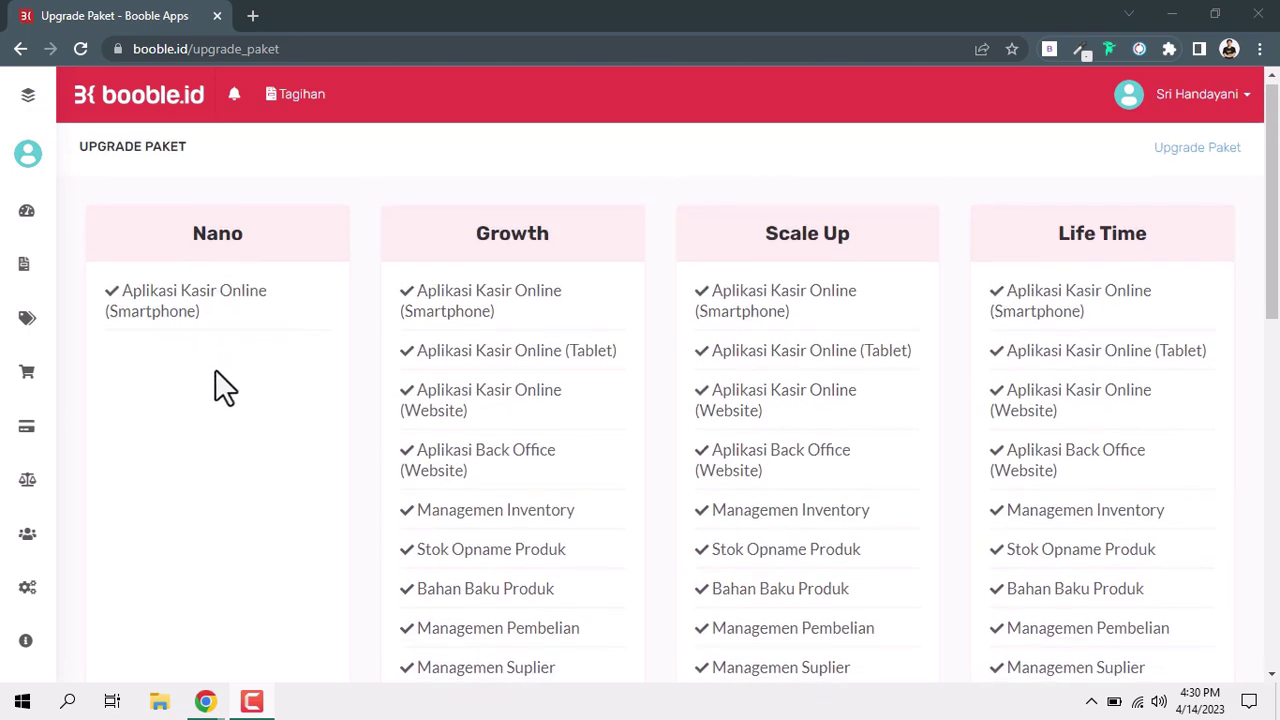
scroll(198, 494, "down", 2)
scroll(199, 493, "down", 2)
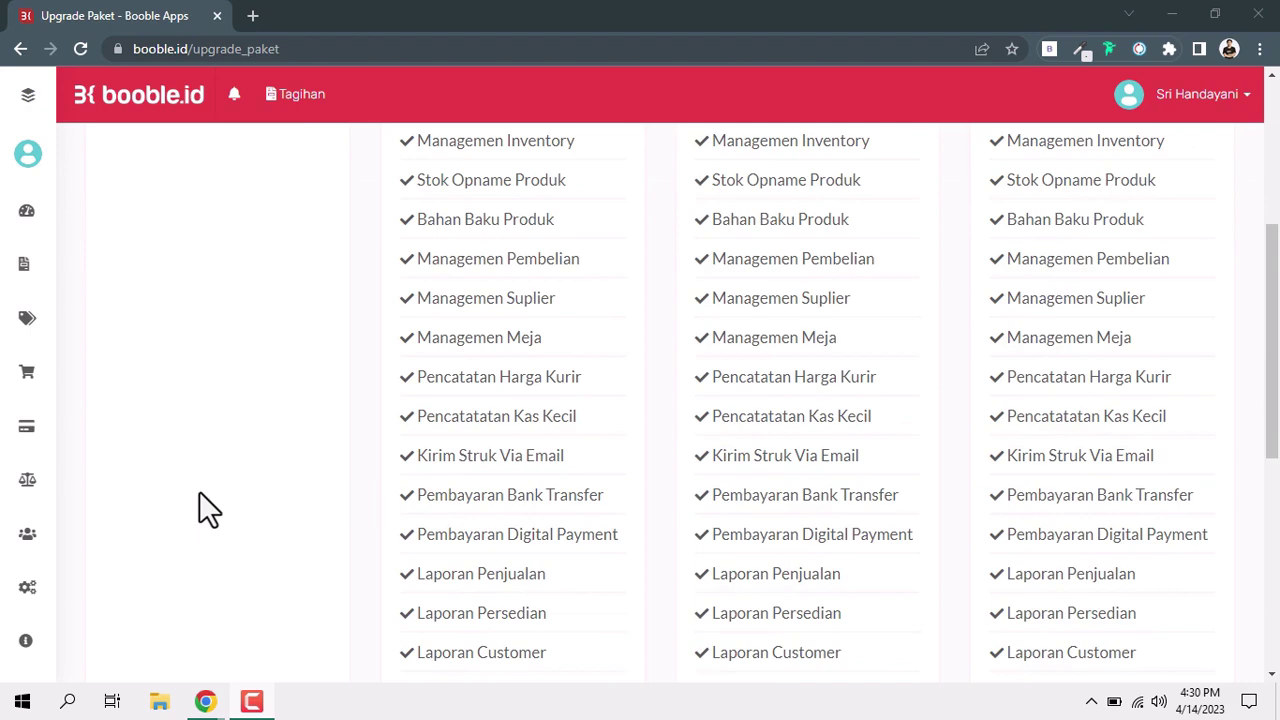
scroll(199, 491, "up", 4)
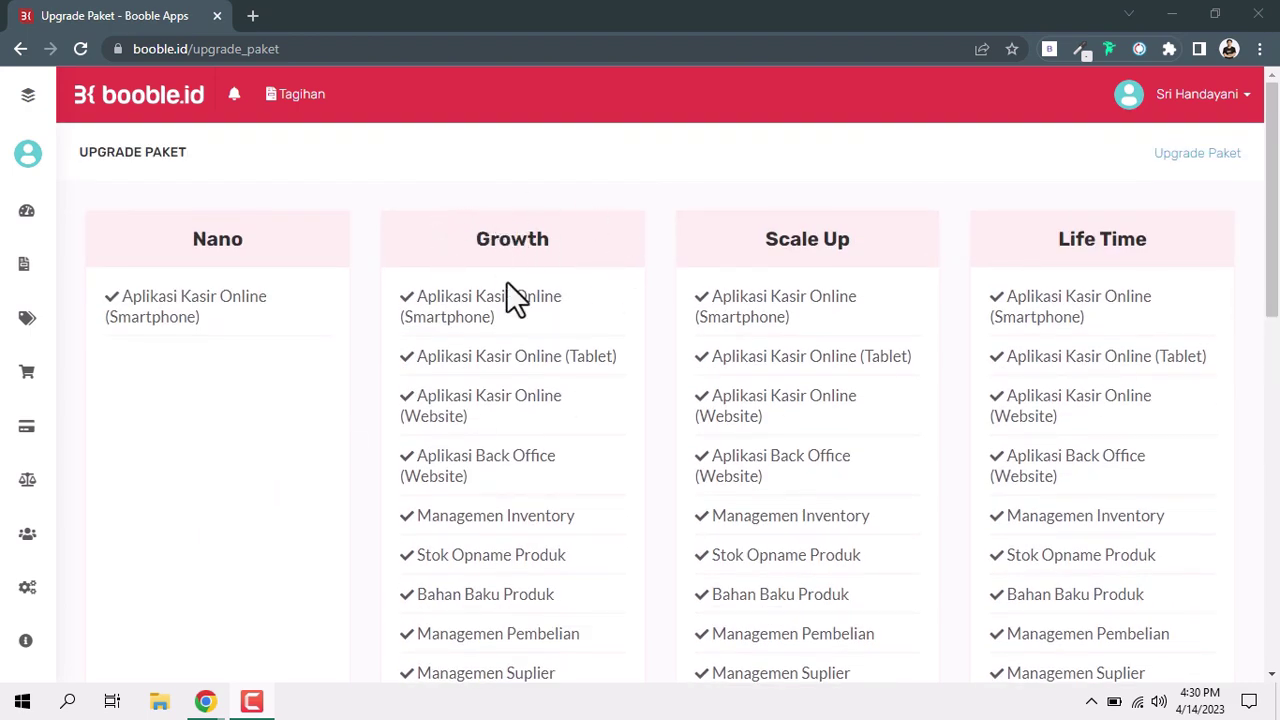
scroll(531, 366, "down", 4)
scroll(532, 364, "up", 4)
scroll(465, 420, "down", 7)
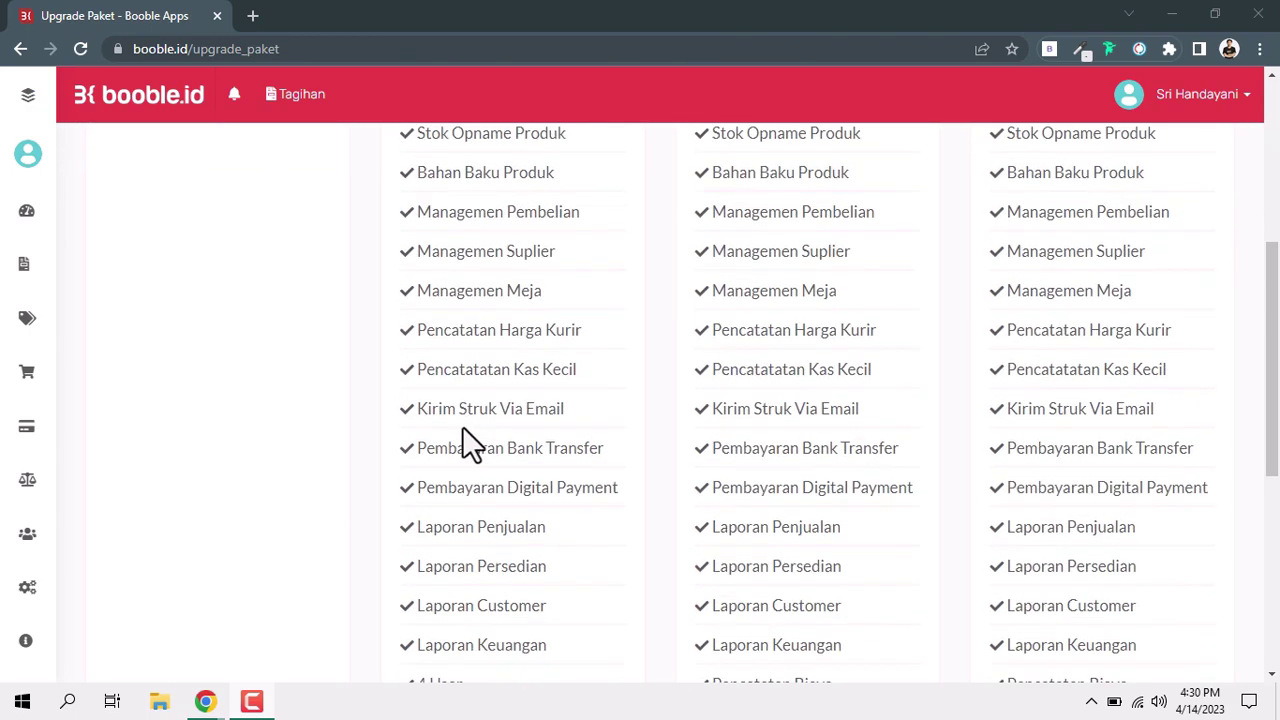
scroll(457, 462, "up", 7)
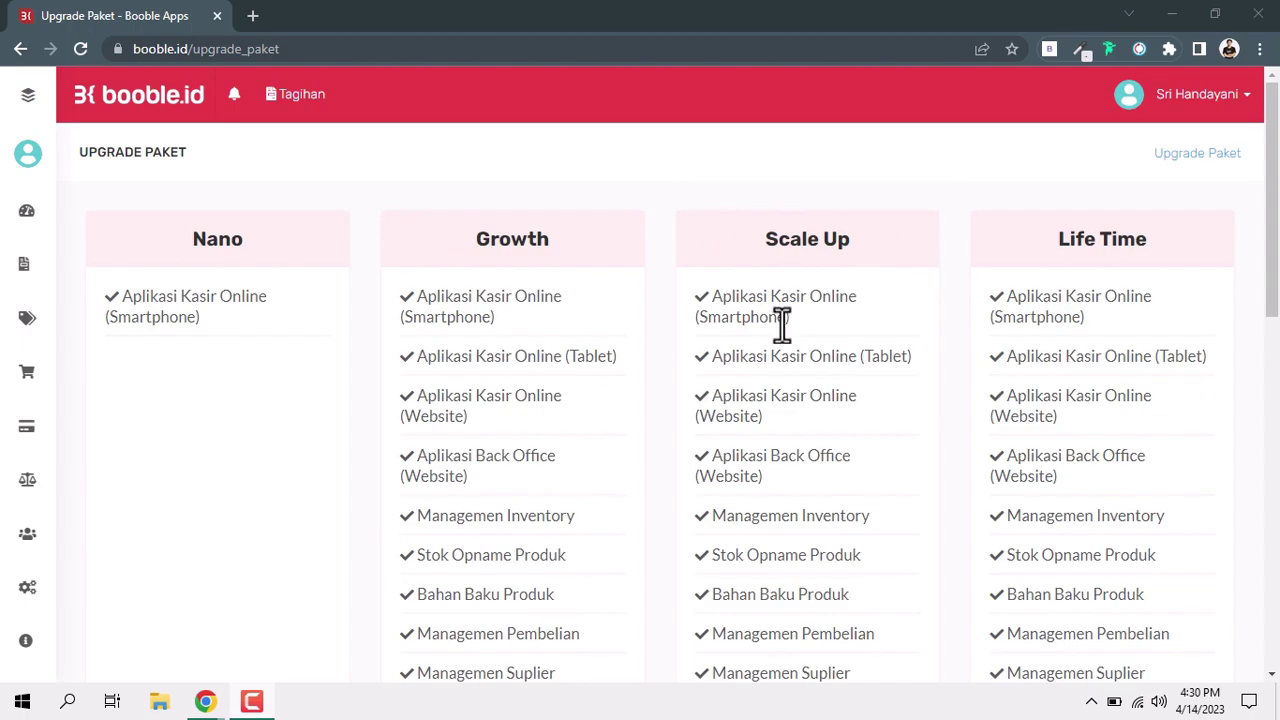
scroll(774, 336, "down", 4)
scroll(774, 343, "down", 6)
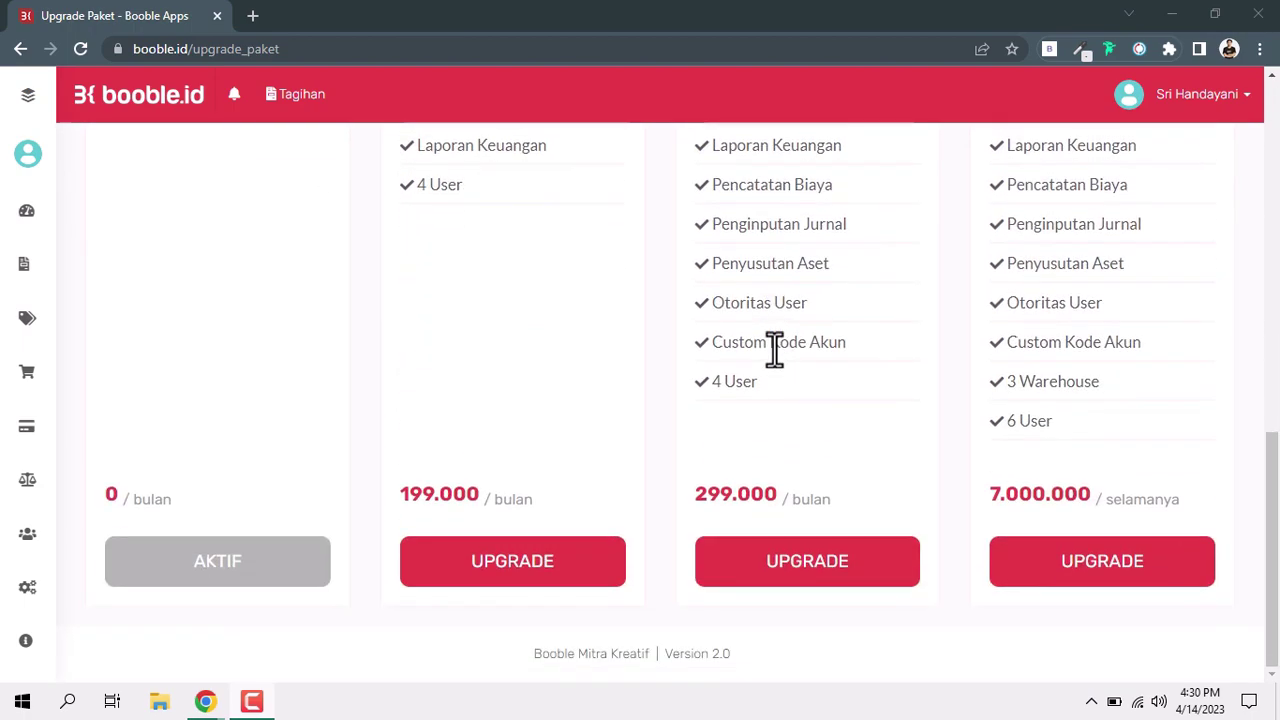
scroll(979, 350, "up", 6)
scroll(985, 362, "up", 3)
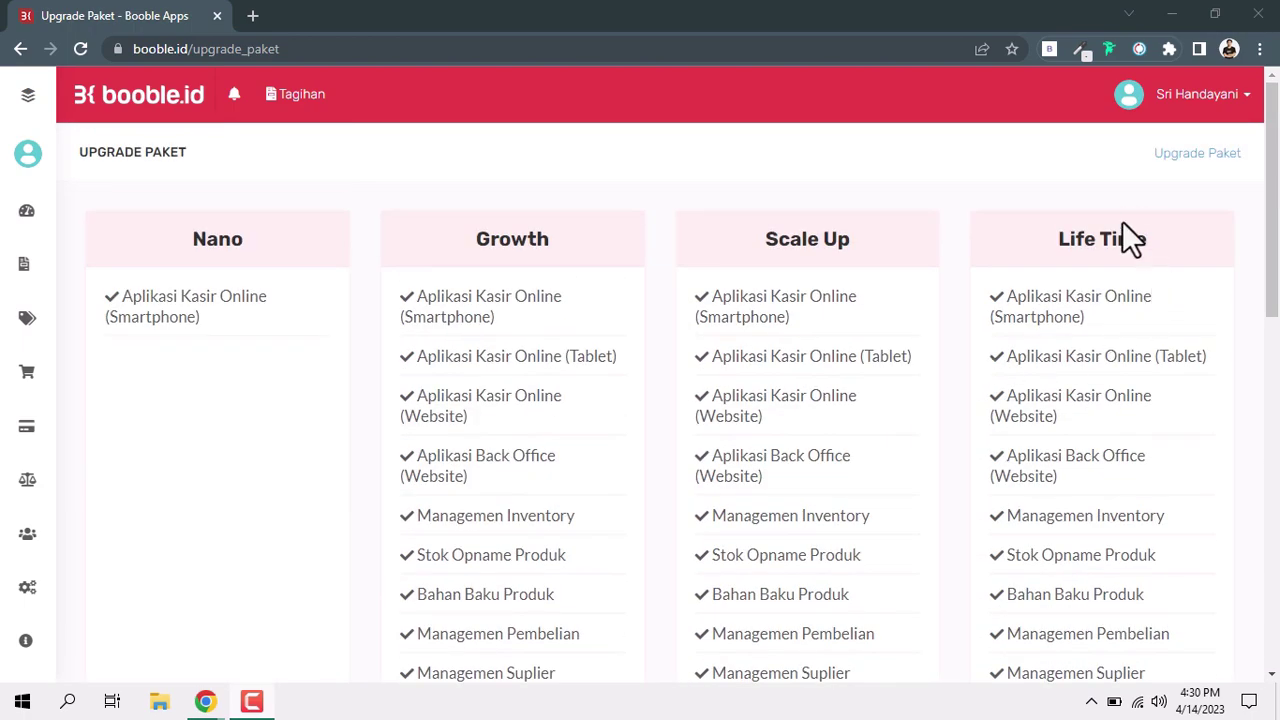
scroll(1046, 286, "down", 10)
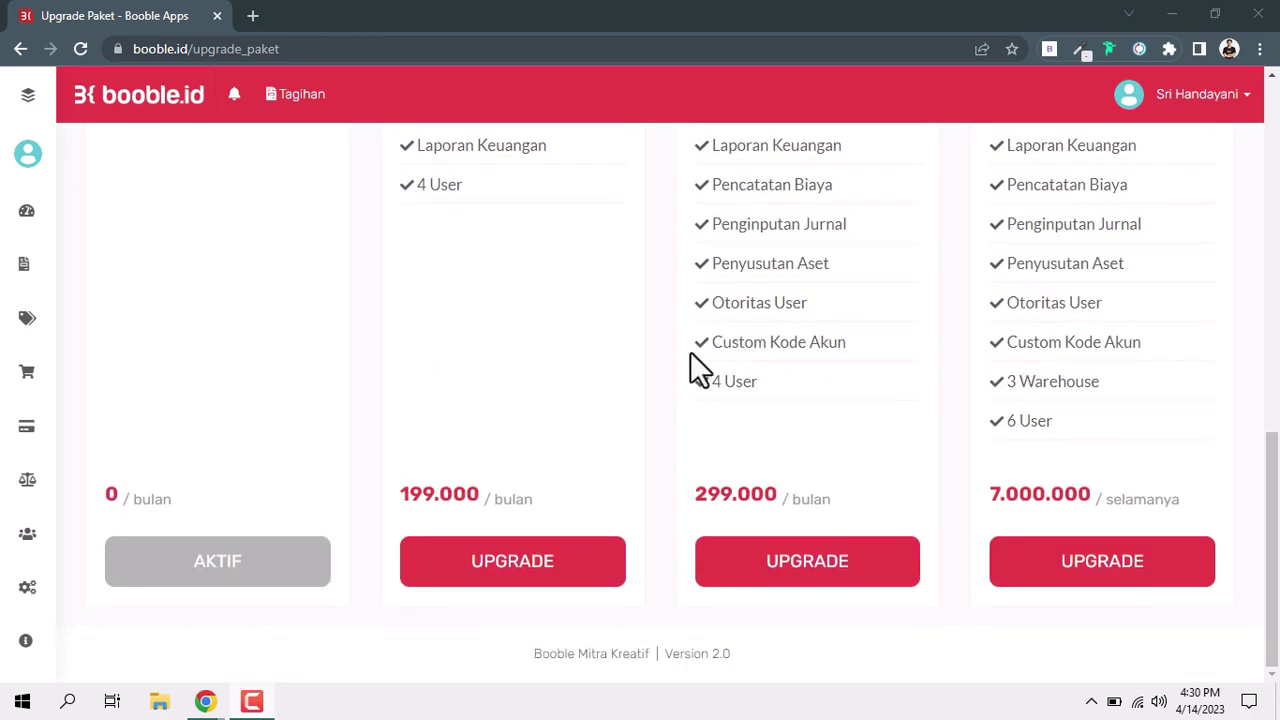
scroll(622, 371, "up", 5)
scroll(622, 371, "up", 2)
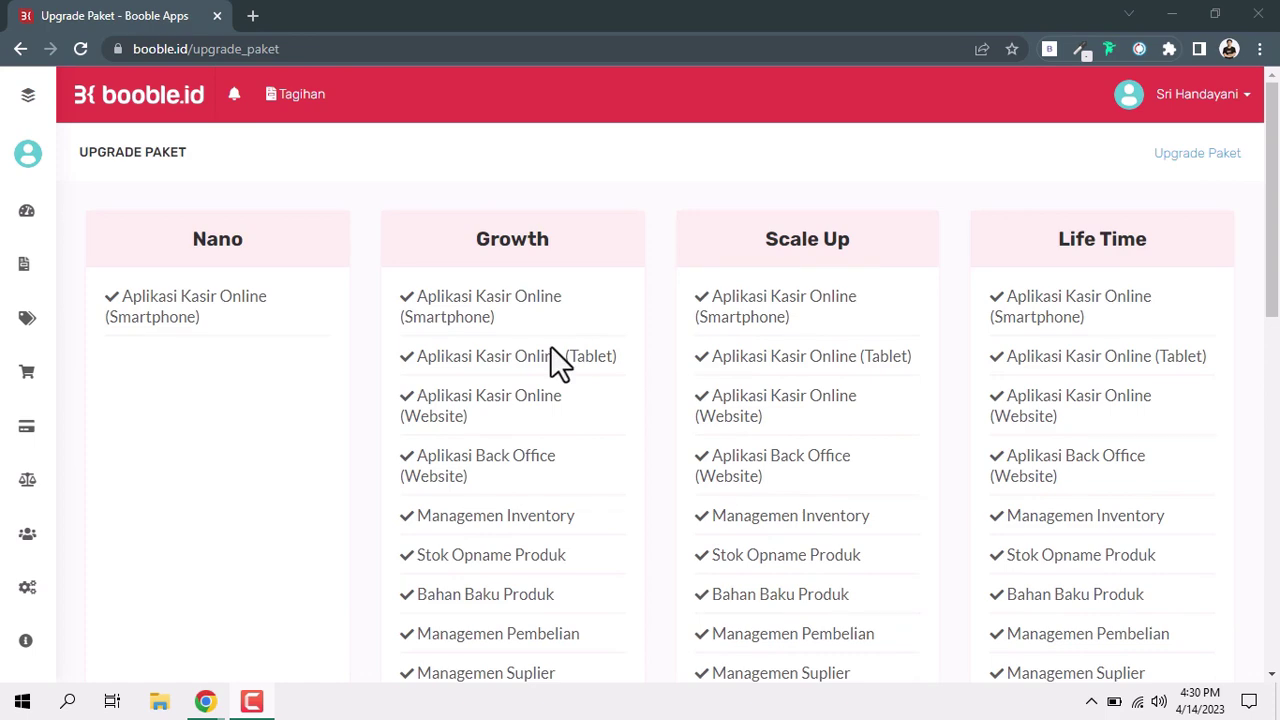
scroll(550, 350, "down", 5)
scroll(543, 340, "down", 2)
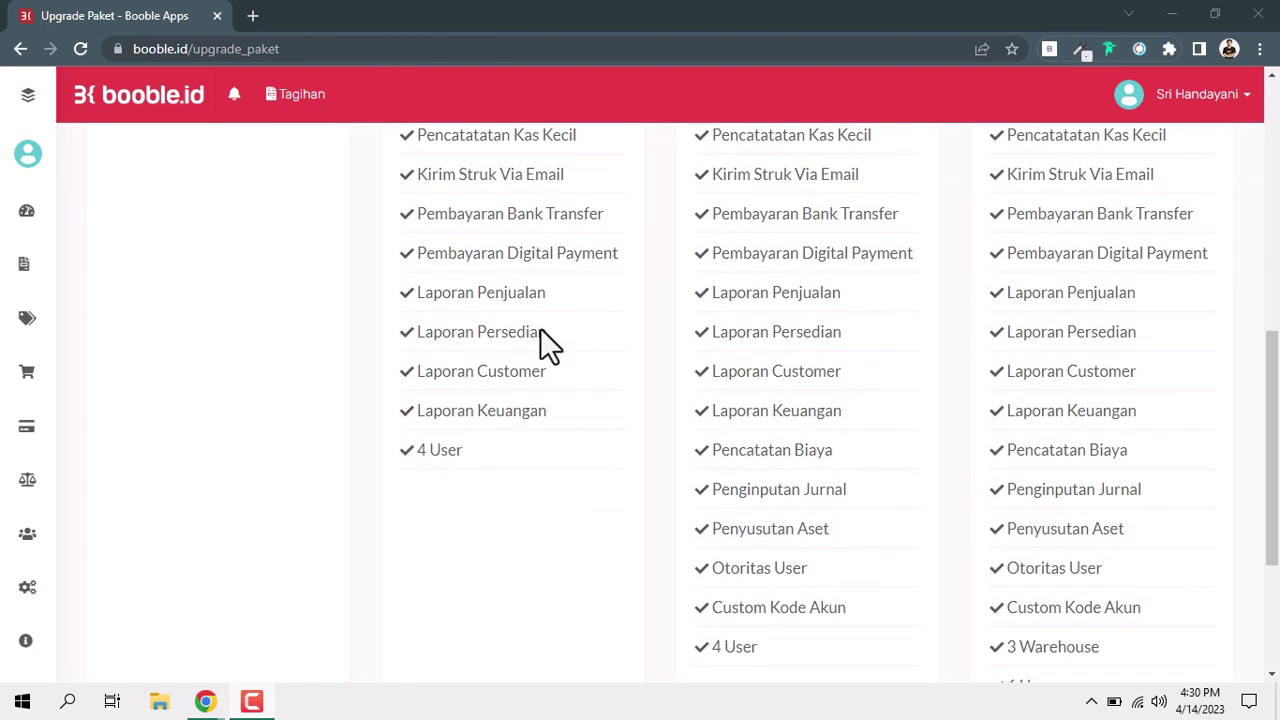
scroll(548, 360, "down", 3)
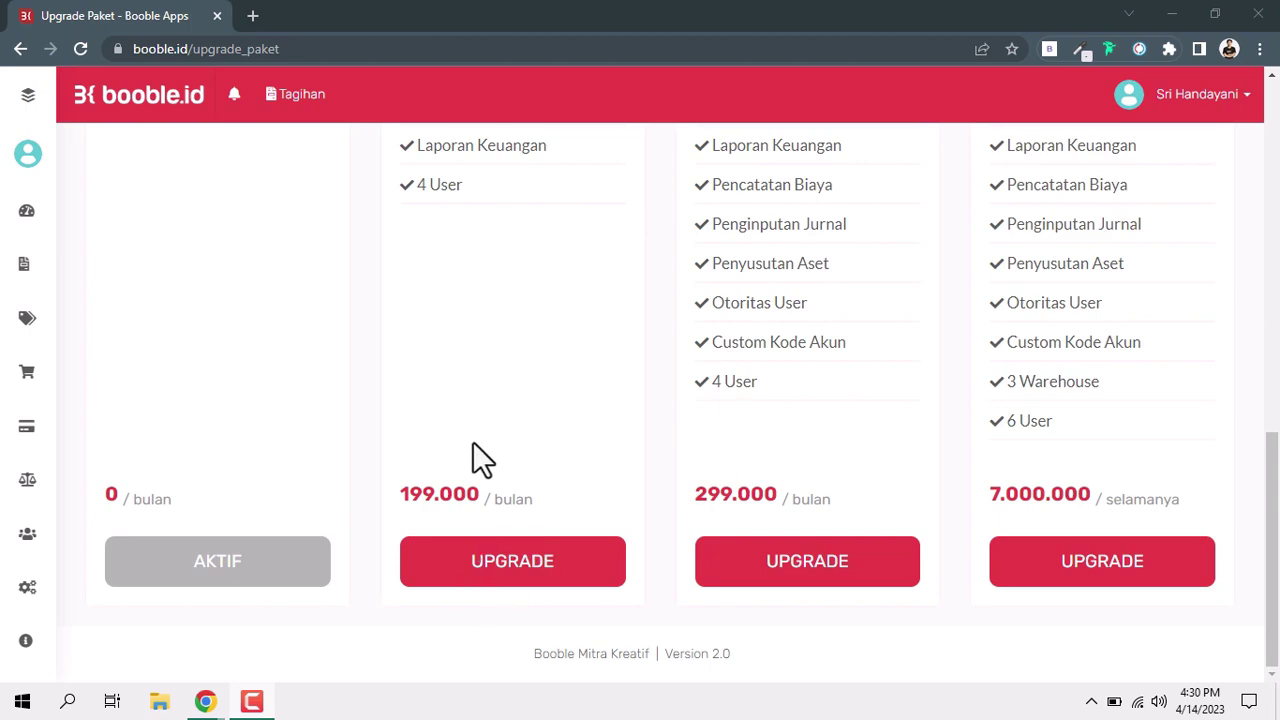
scroll(478, 424, "up", 10)
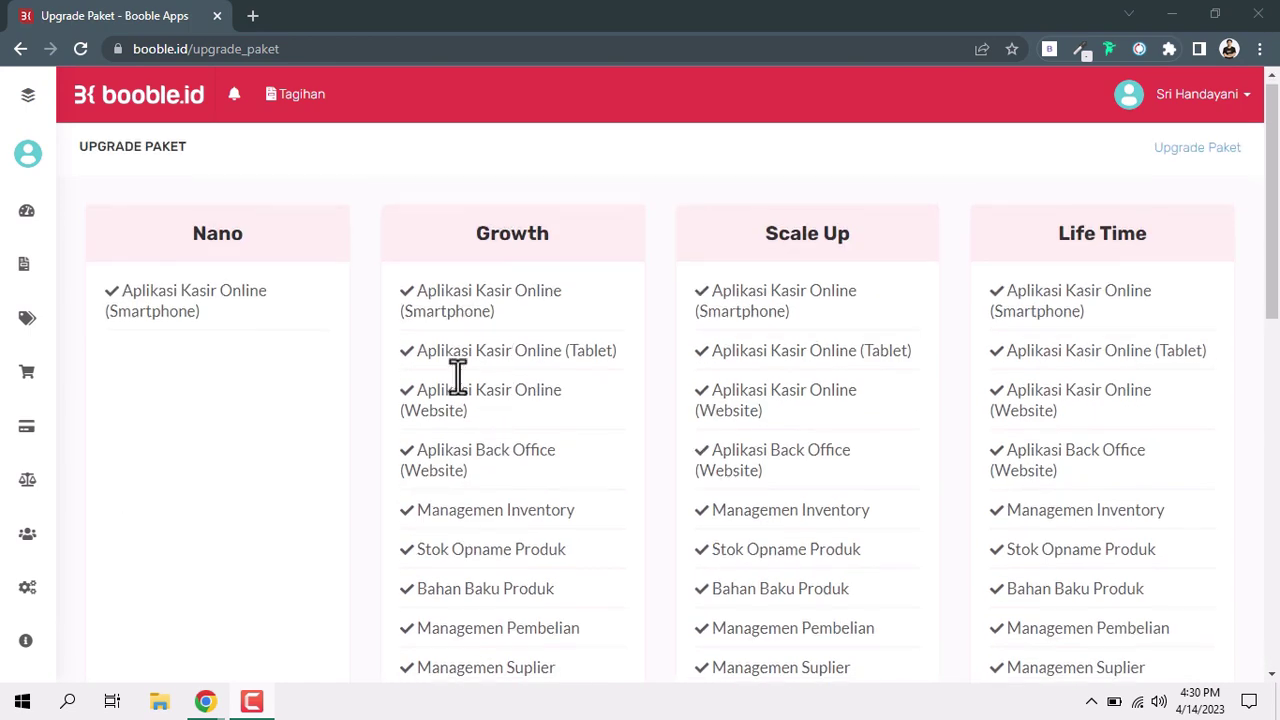
scroll(457, 385, "down", 10)
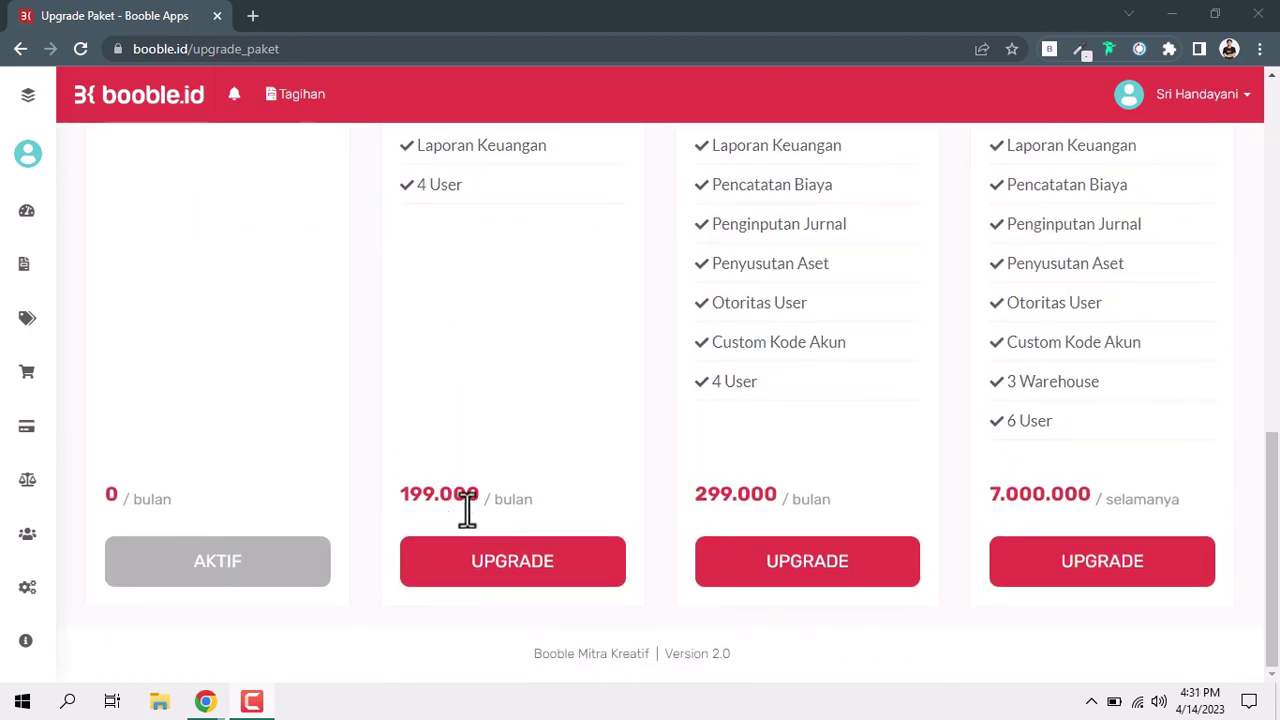
Choose the Growth plan's 3-month package at Rp 597.000 and confirm the upgrade.
left_click(463, 562)
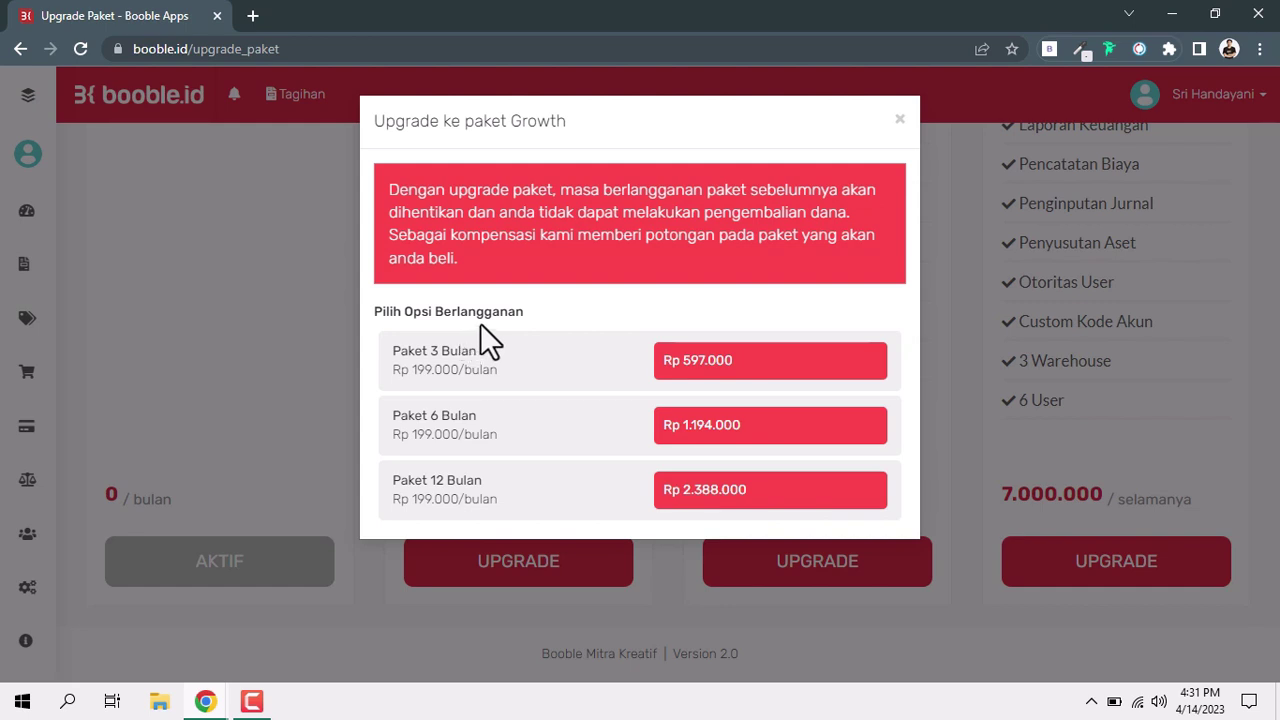
left_click(705, 377)
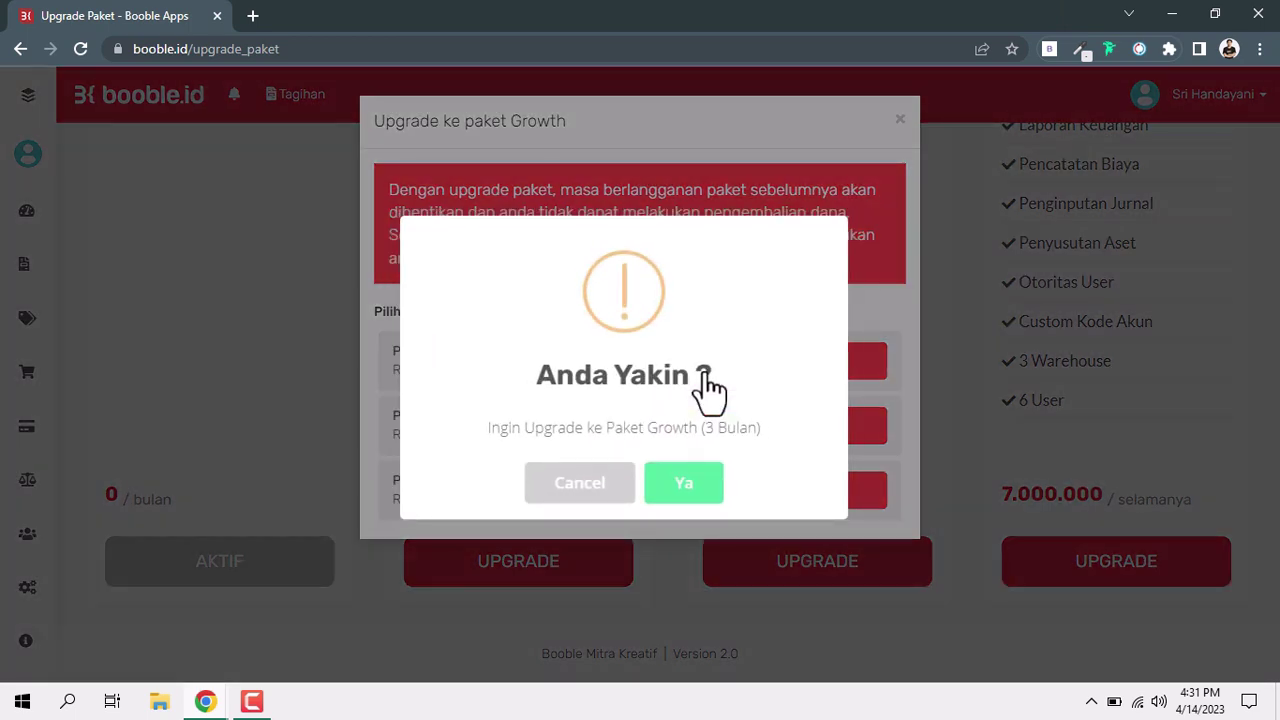
left_click(676, 498)
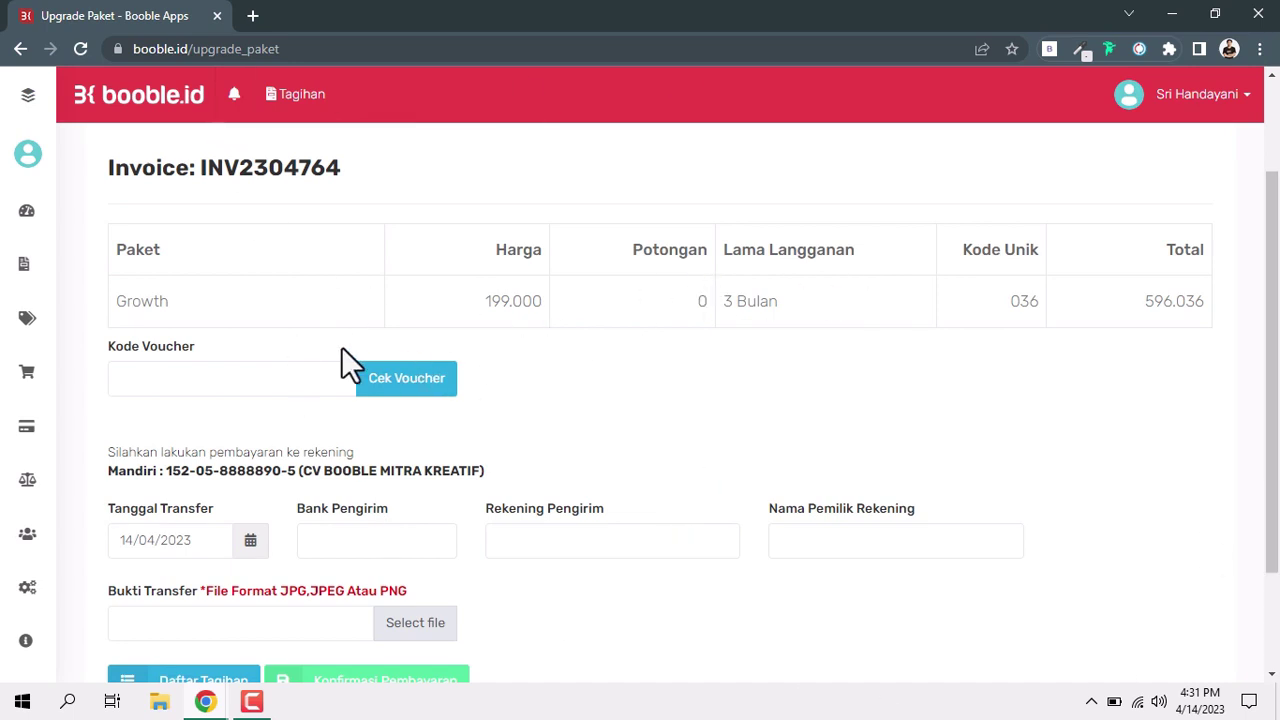
Set Mandiri as sender bank, enter the sender's account number, and accept the suggested holder name.
scroll(341, 350, "down", 1)
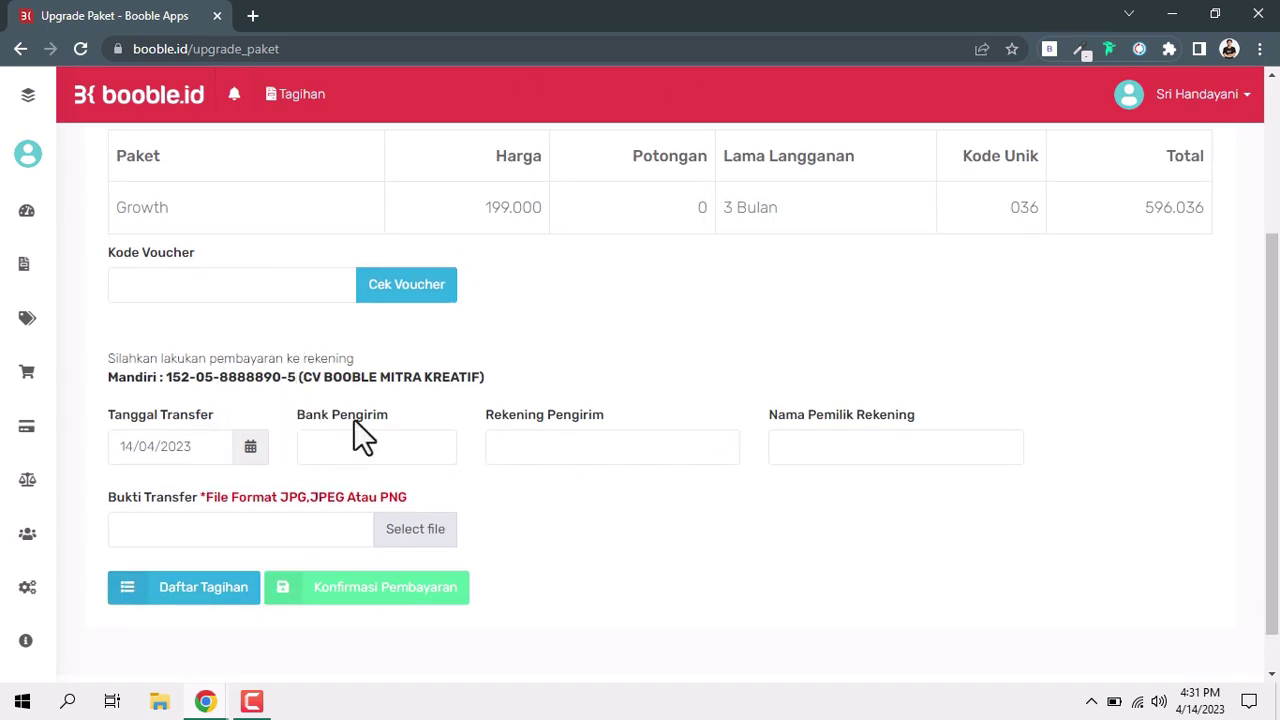
scroll(292, 360, "up", 1)
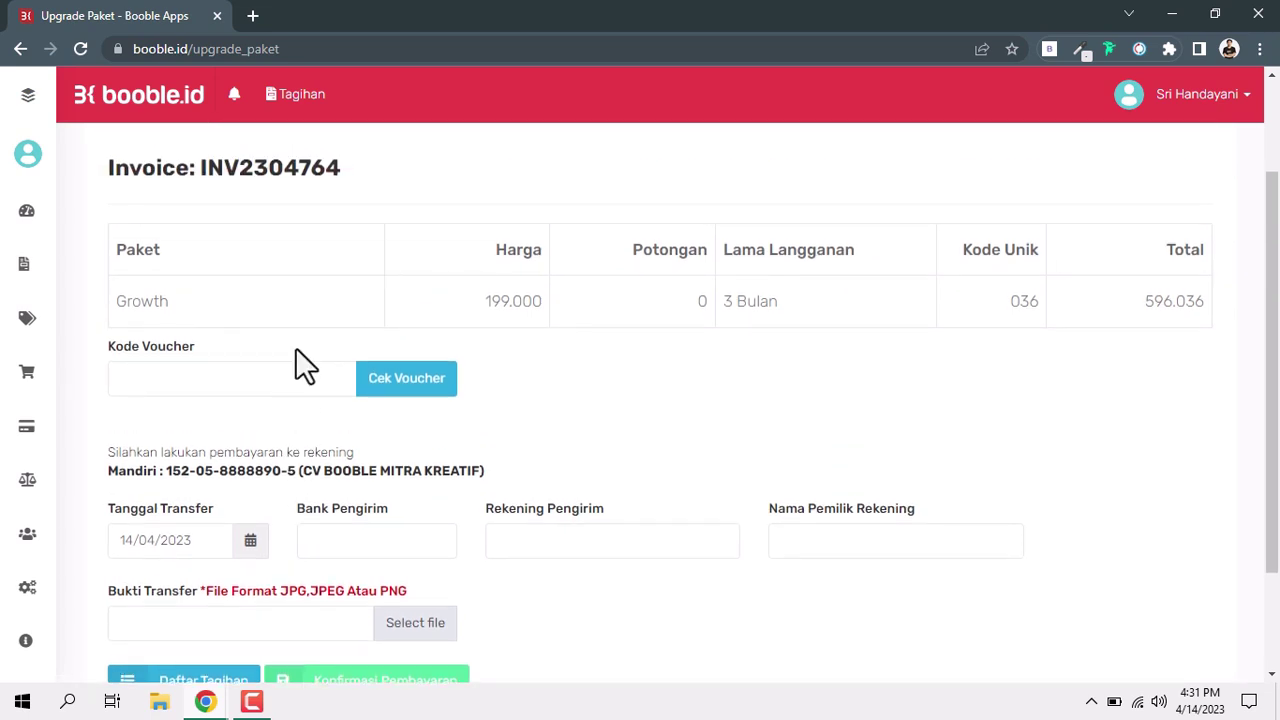
scroll(383, 495, "down", 1)
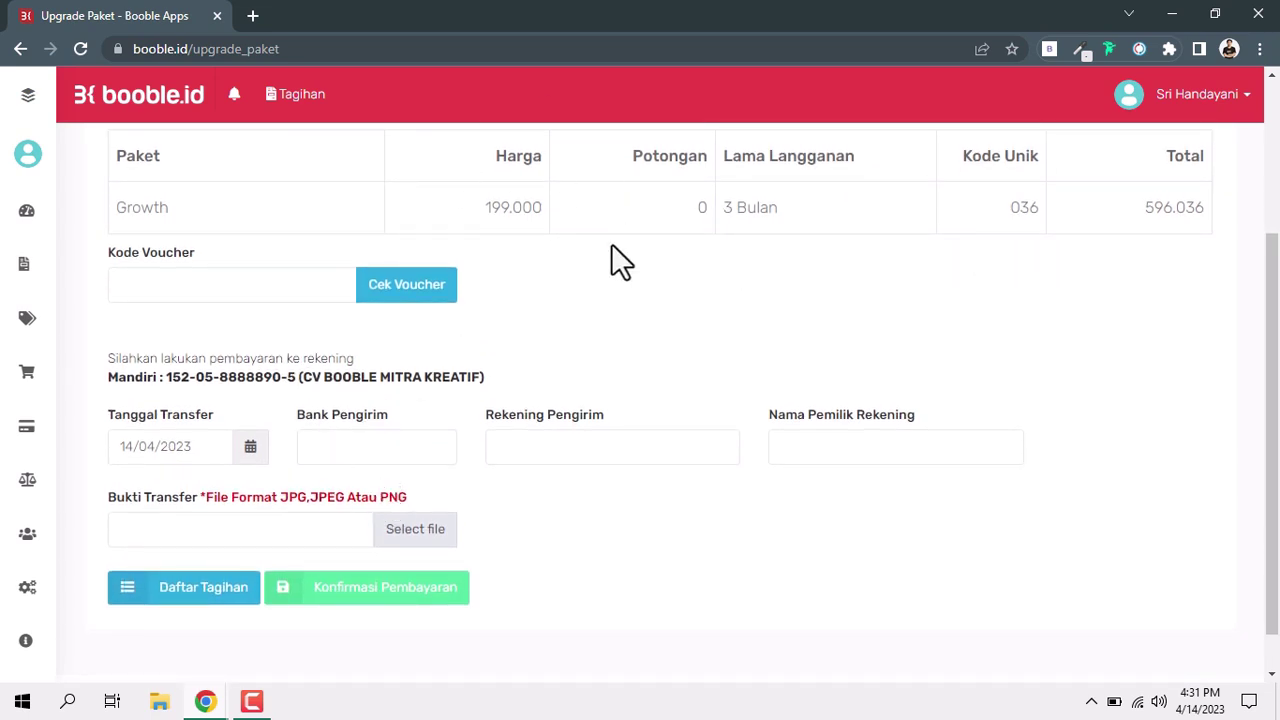
left_click(367, 463)
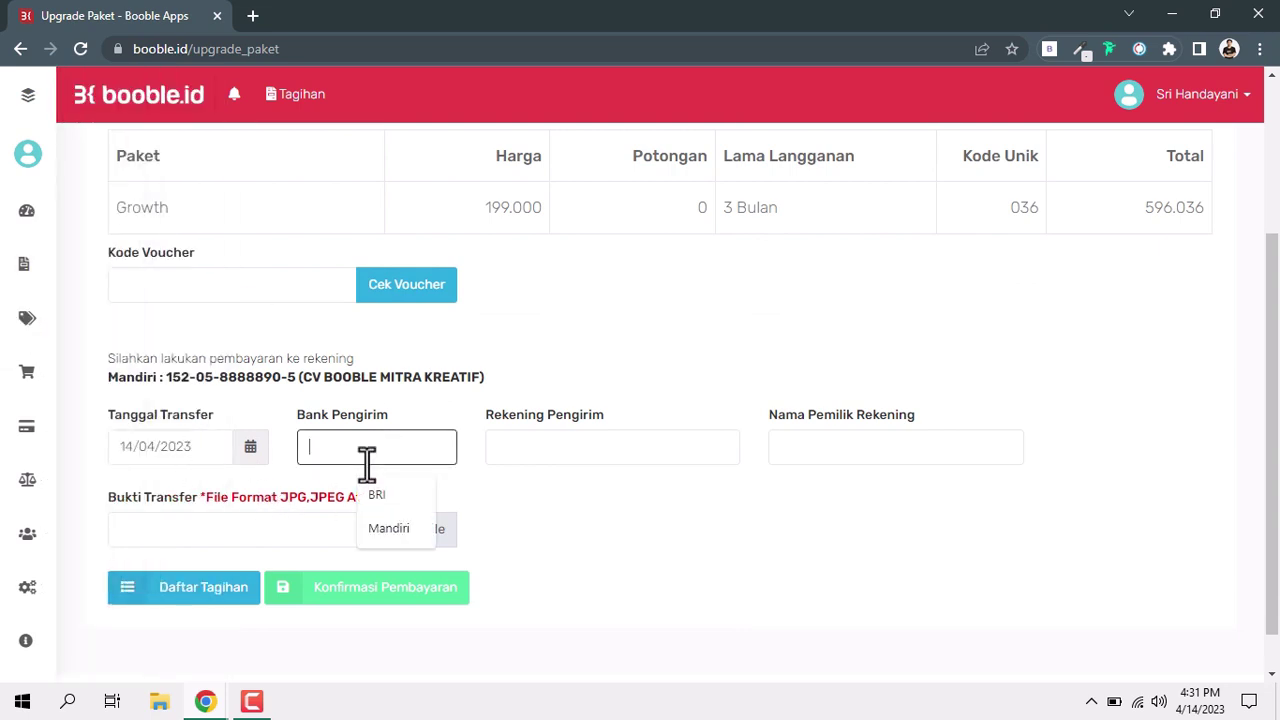
left_click(402, 540)
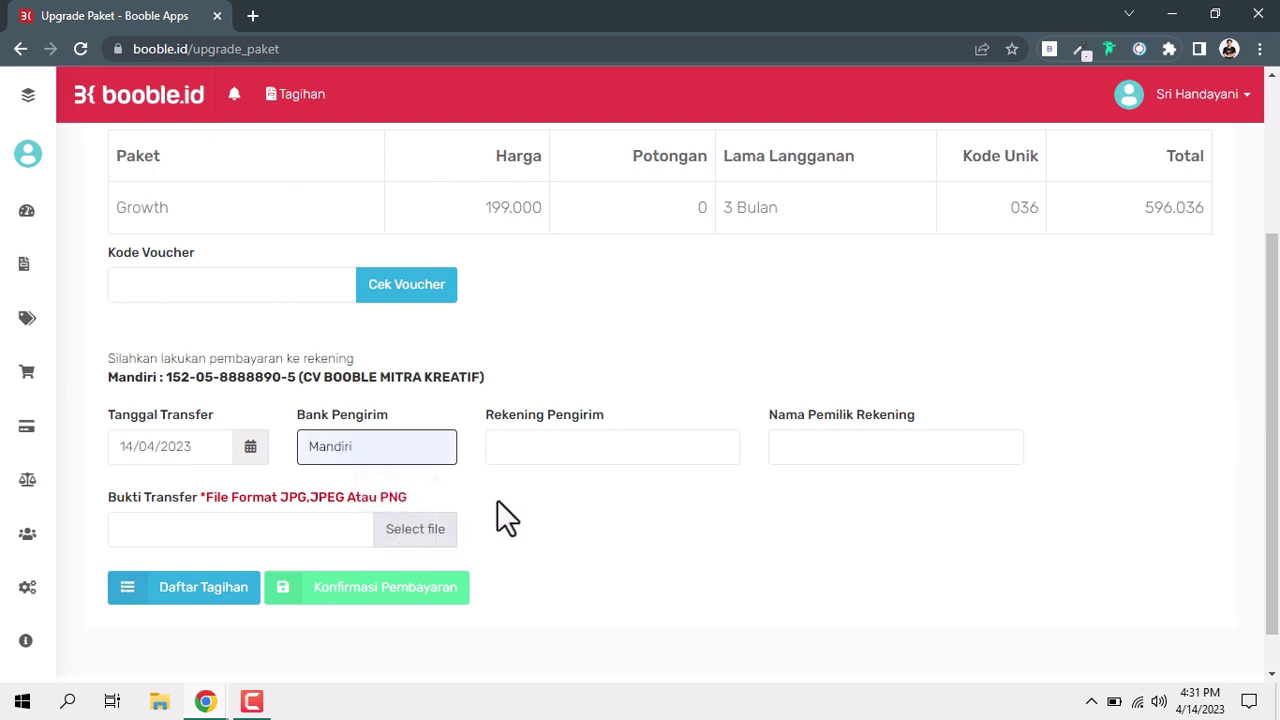
left_click(520, 452)
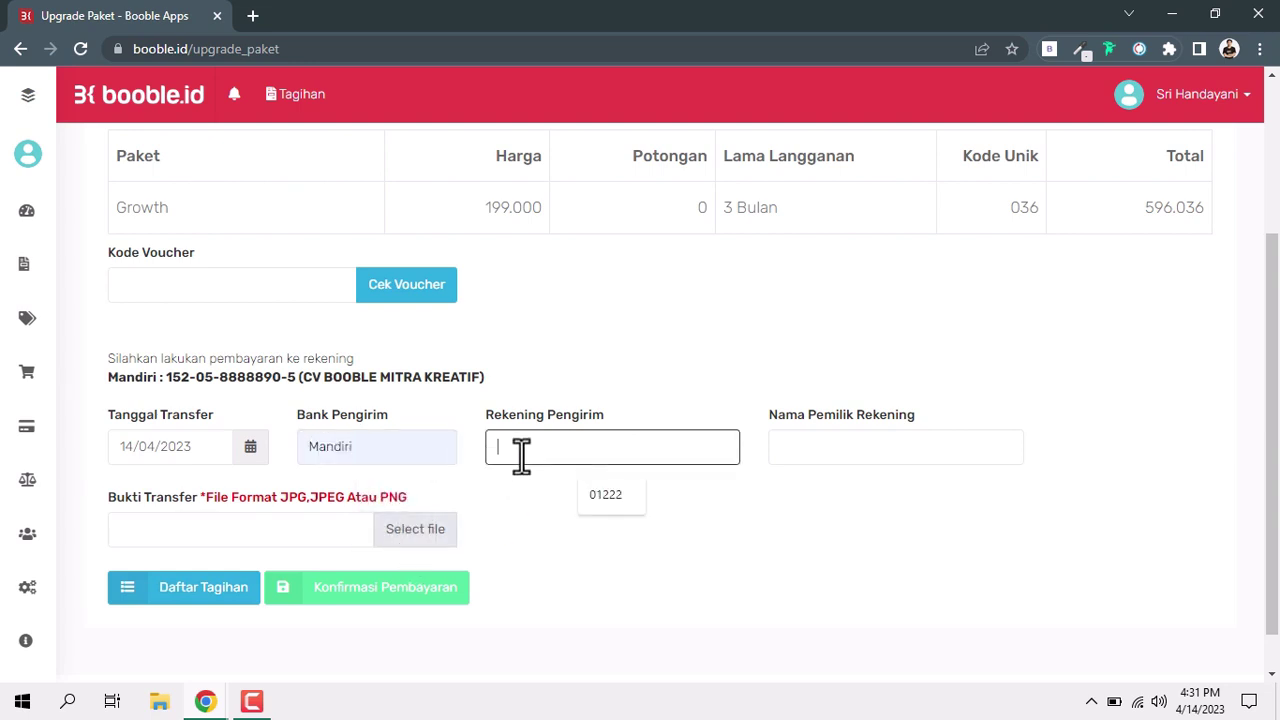
left_click(797, 450)
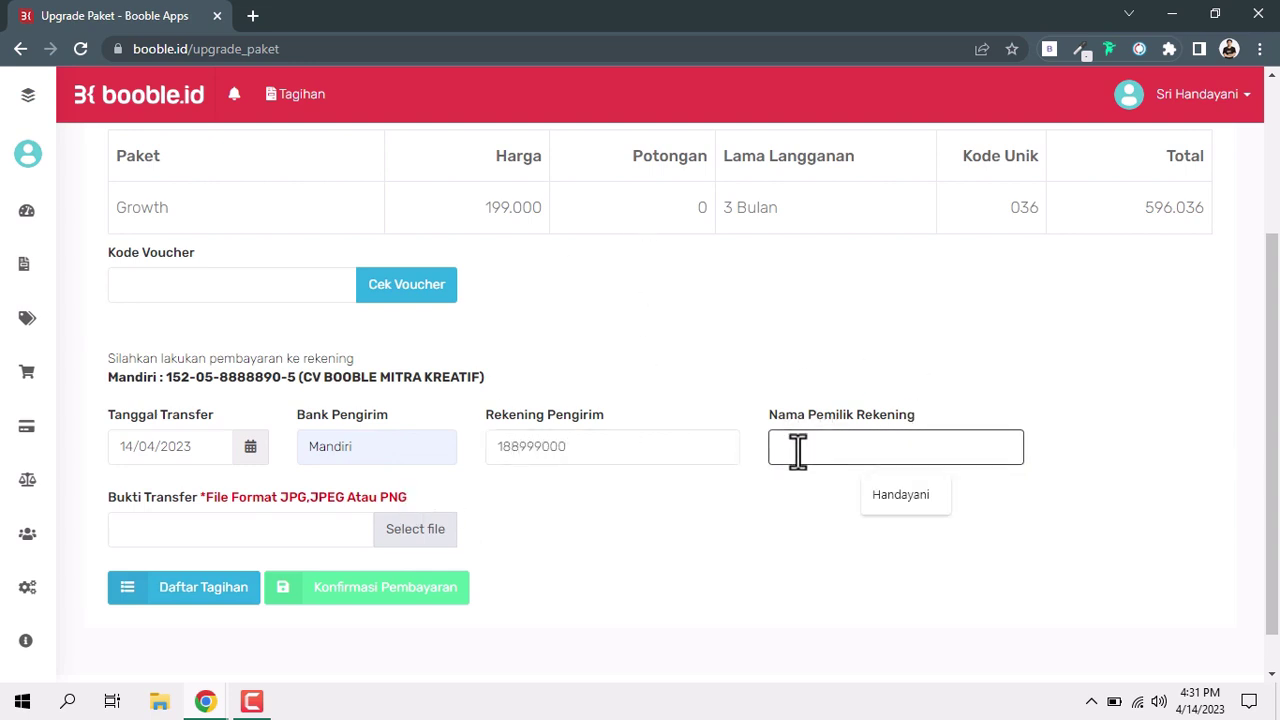
left_click(886, 498)
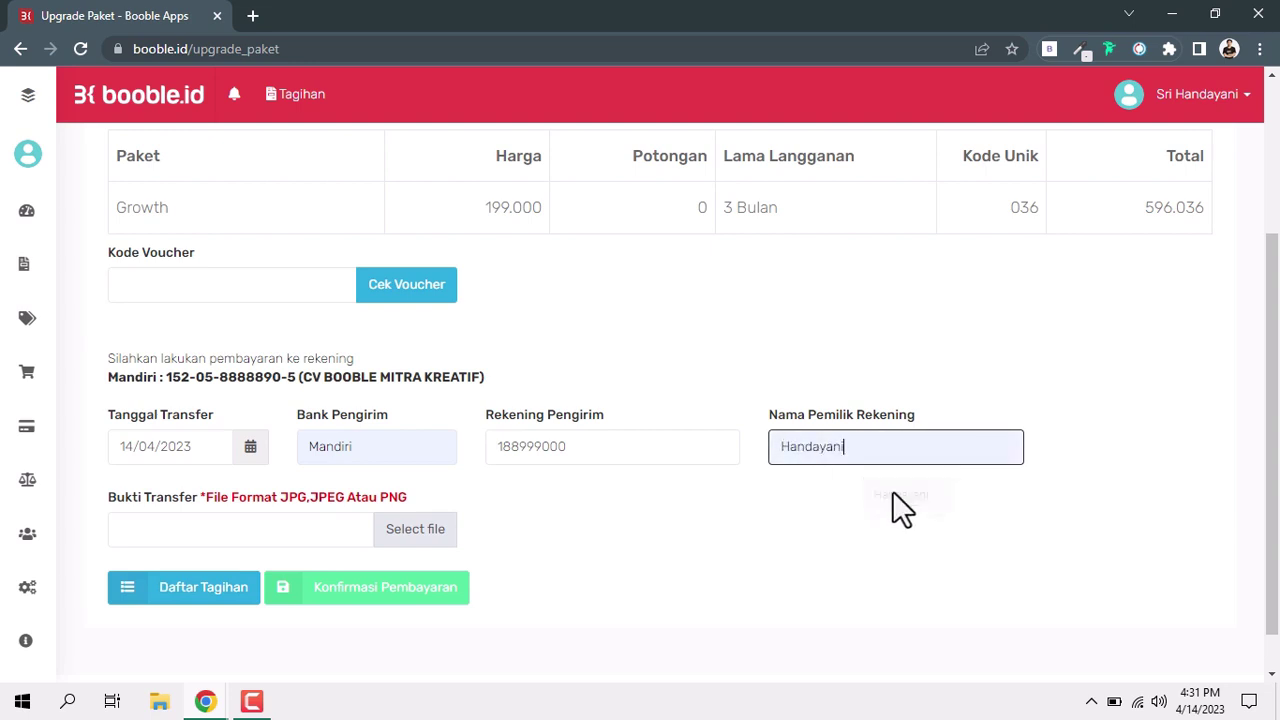
left_click(399, 531)
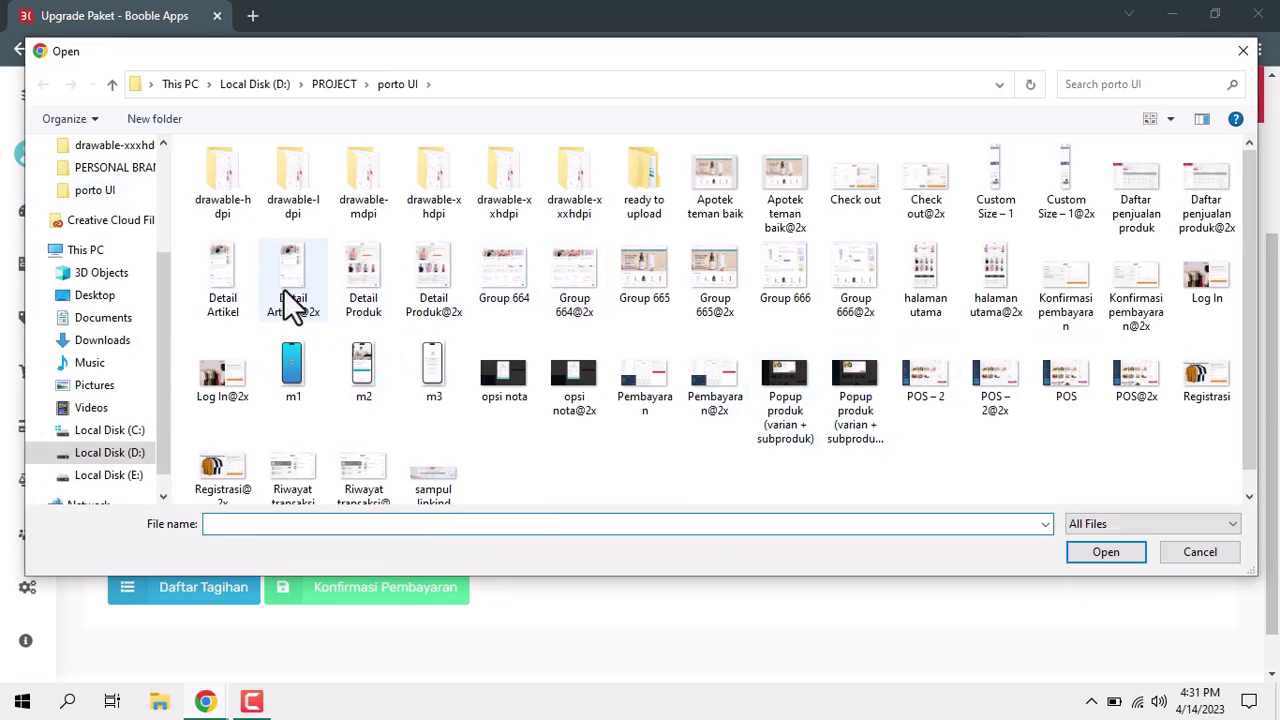
Select Detail Artikel.jpg in the file dialog as the Bukti Transfer image.
left_click(221, 272)
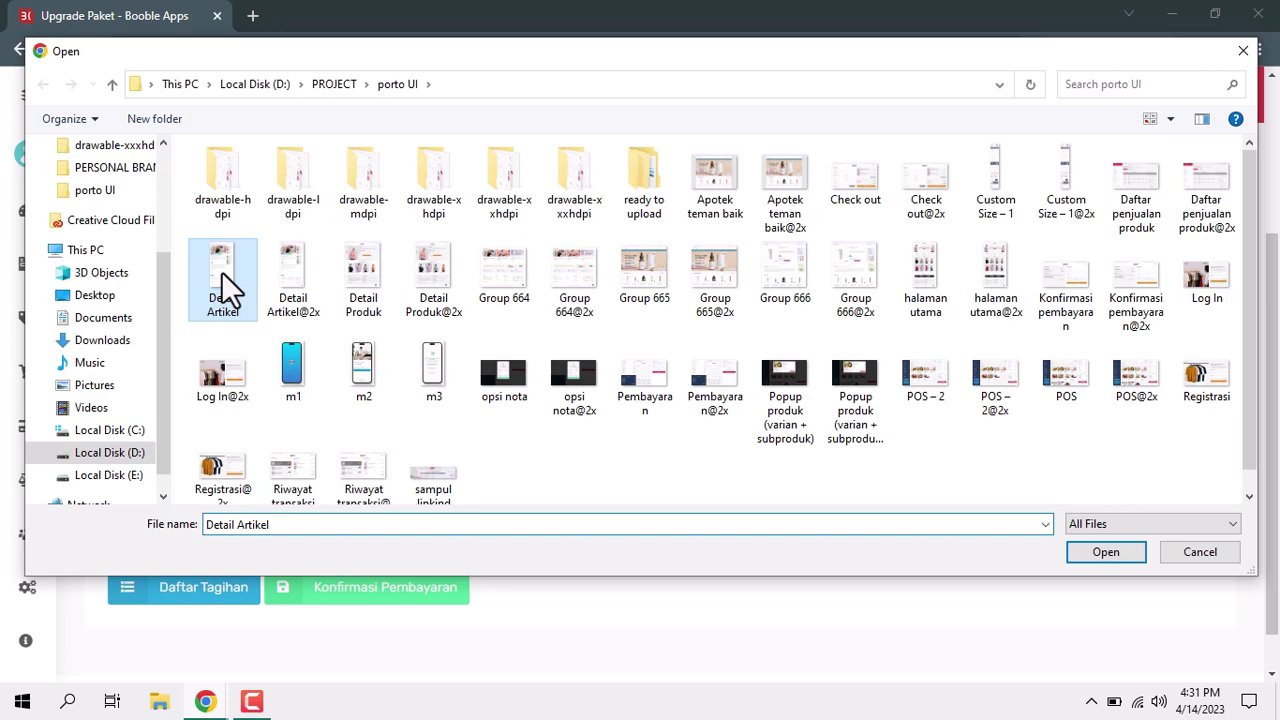
left_click(1100, 553)
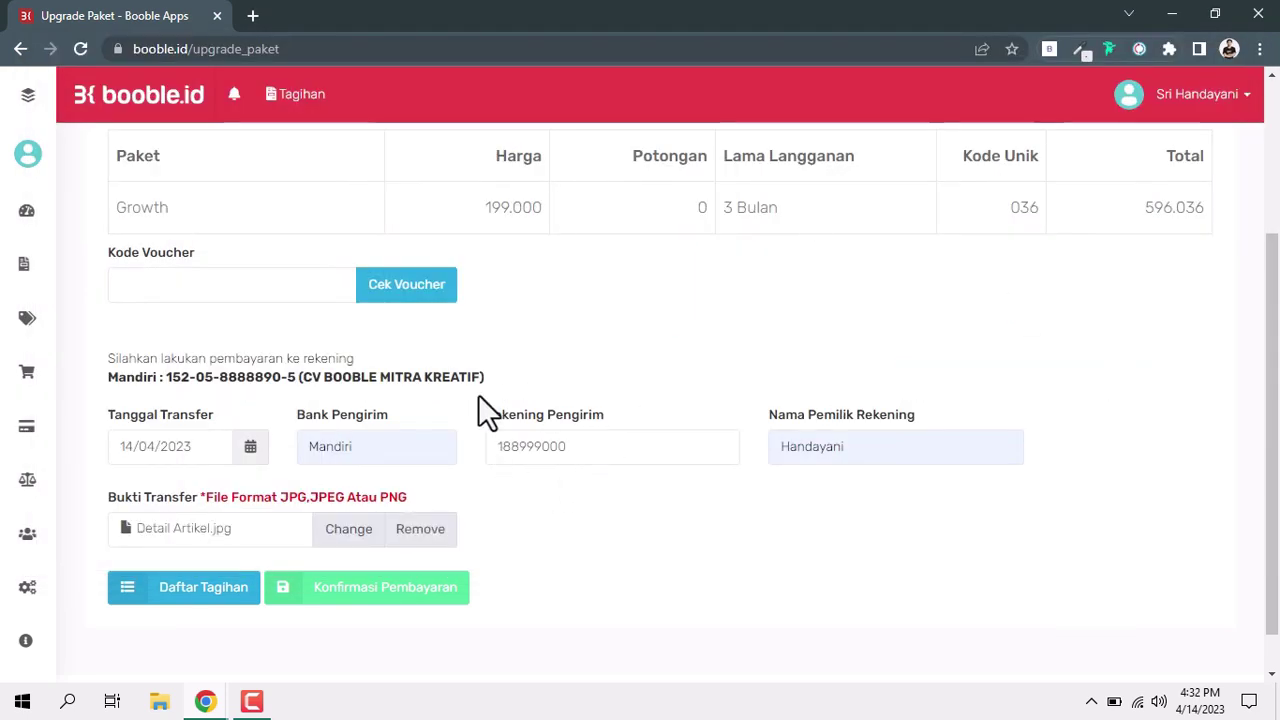
Submit Konfirmasi Pembayaran and acknowledge the Success popup to return to the dashboard.
left_click(372, 594)
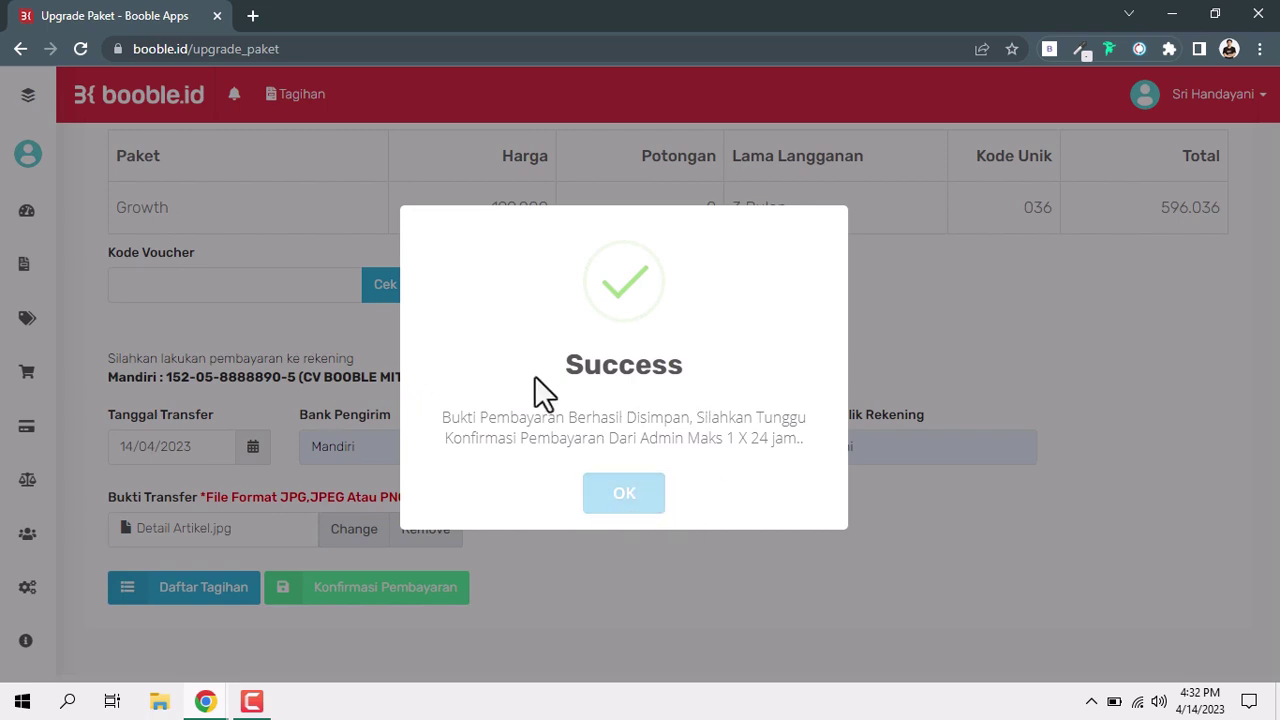
left_click(632, 500)
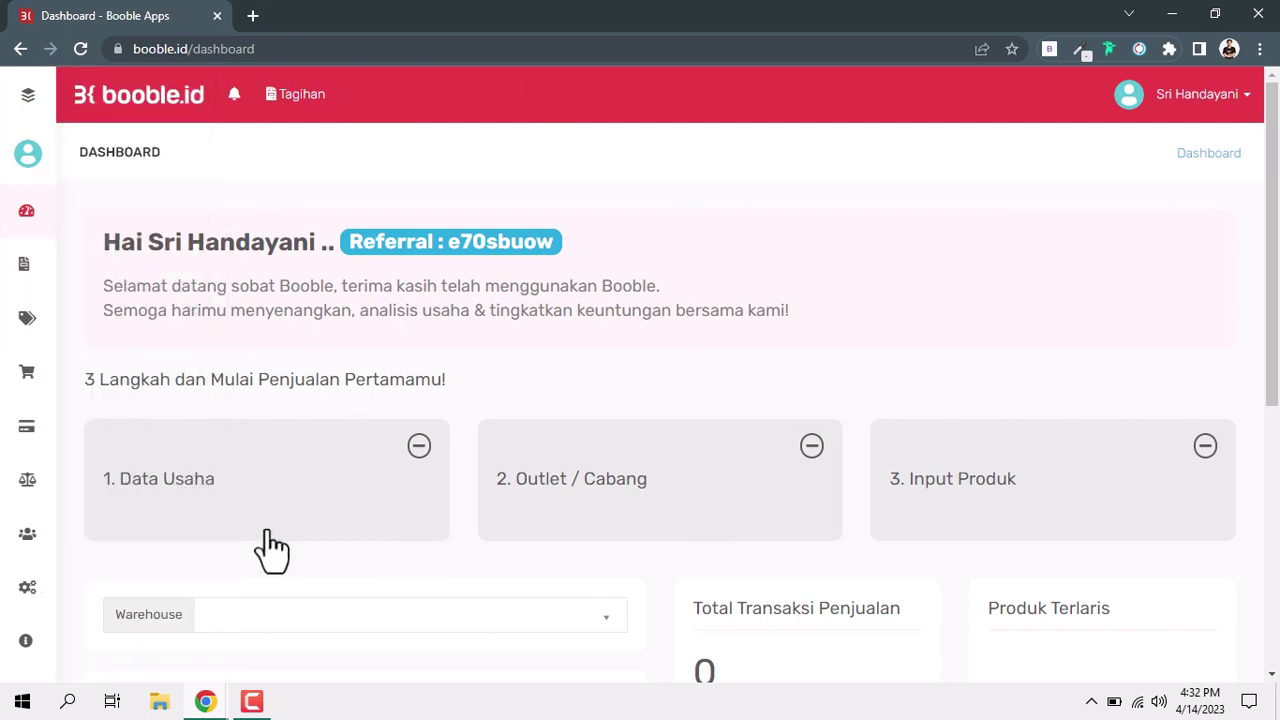
scroll(344, 557, "down", 5)
scroll(345, 557, "up", 5)
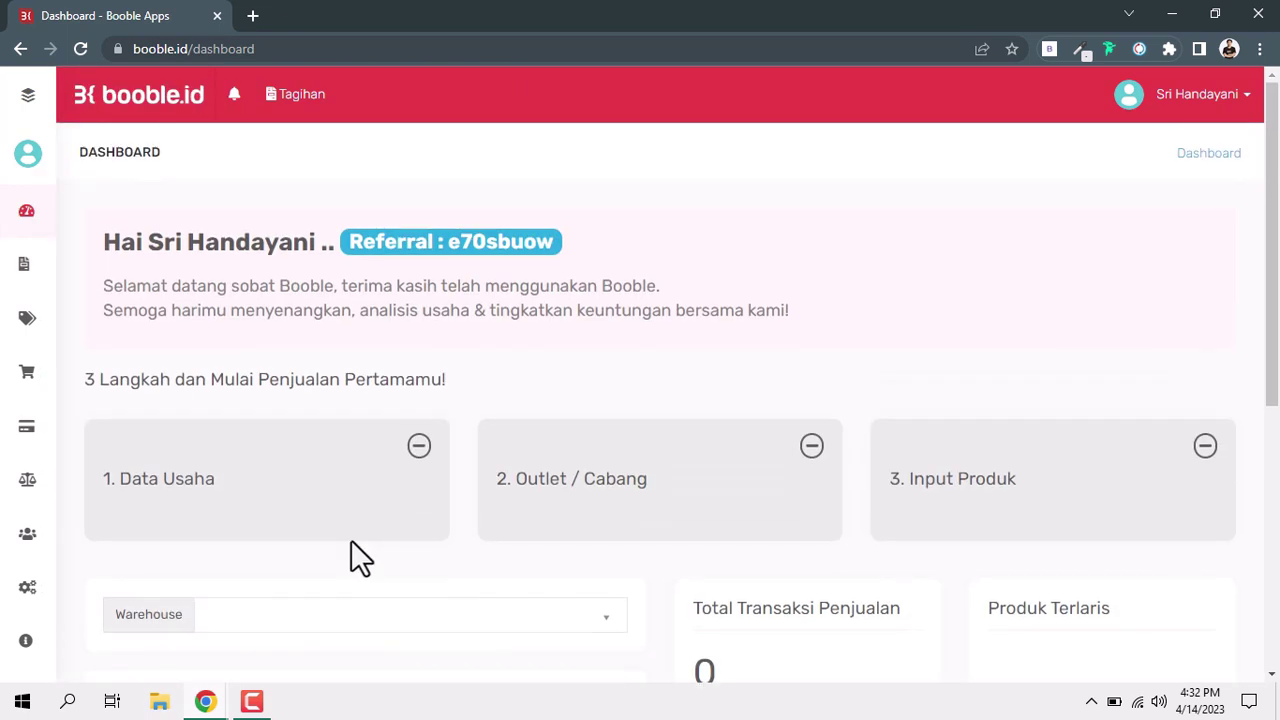